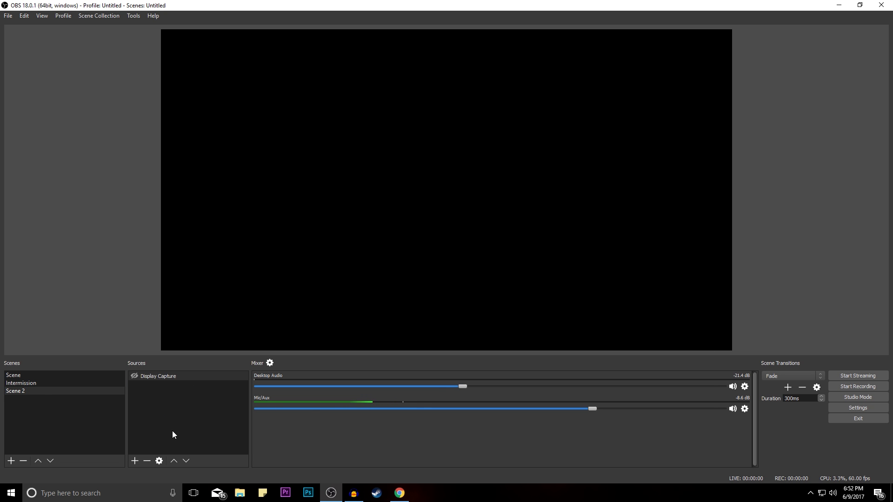
Step: Add a Video Capture Device source to Scene 2, after abandoning a Game Capture source
right_click(184, 403)
mouse_move(207, 406)
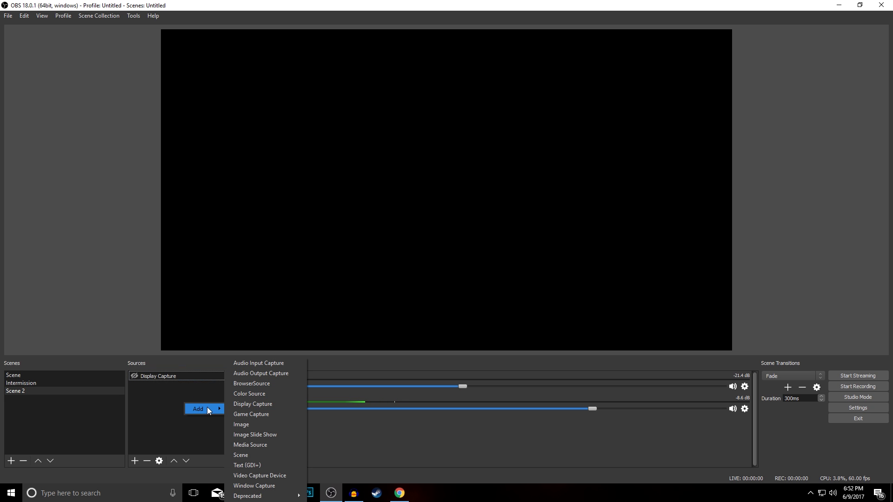
click(258, 414)
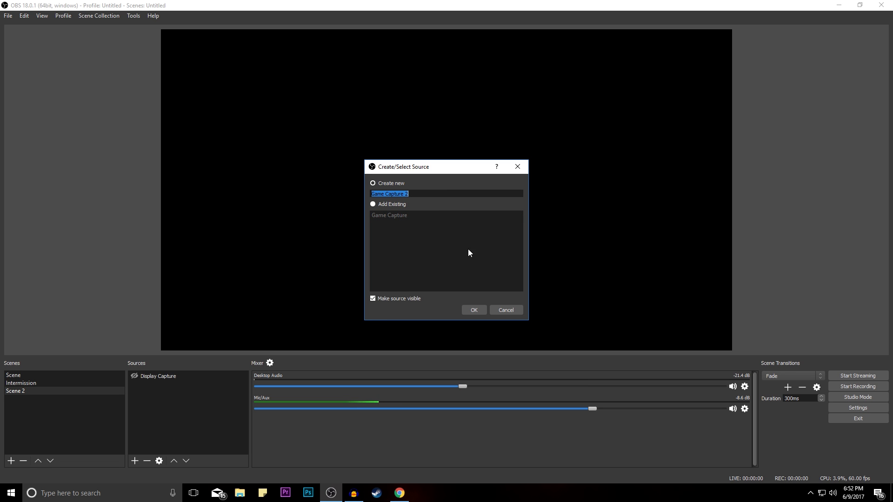
click(505, 310)
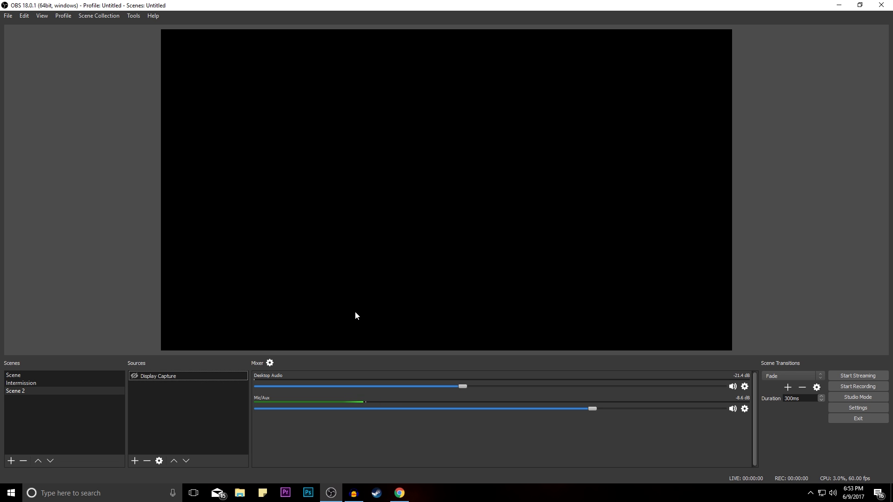
right_click(215, 402)
mouse_move(241, 406)
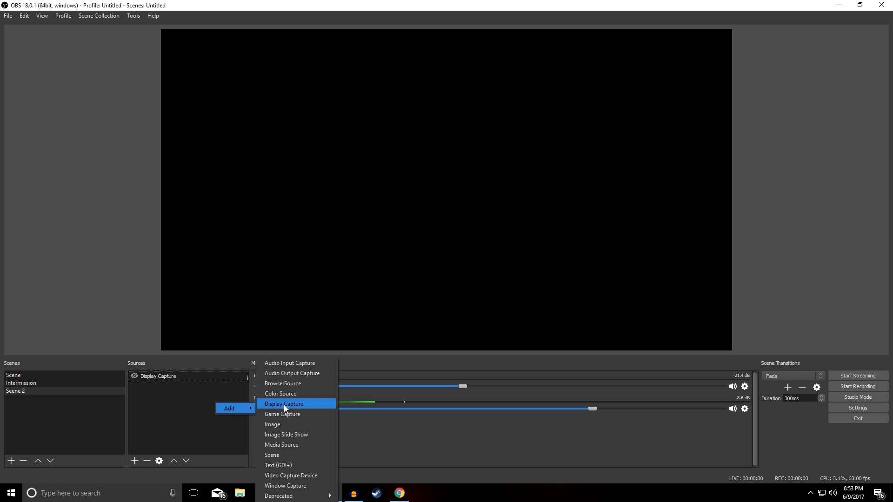
click(285, 476)
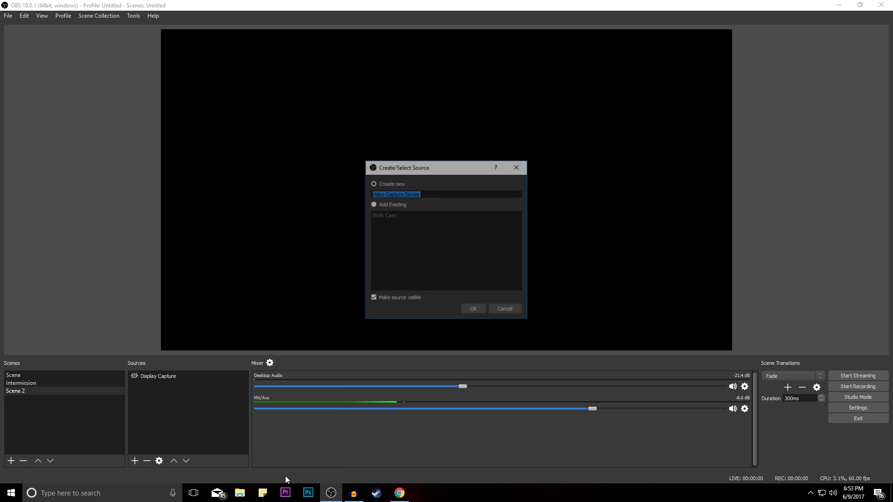
click(474, 310)
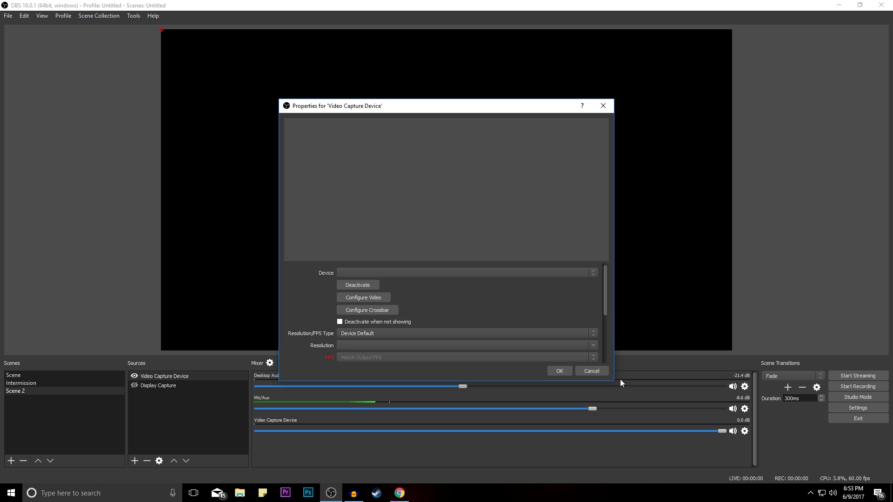
click(592, 371)
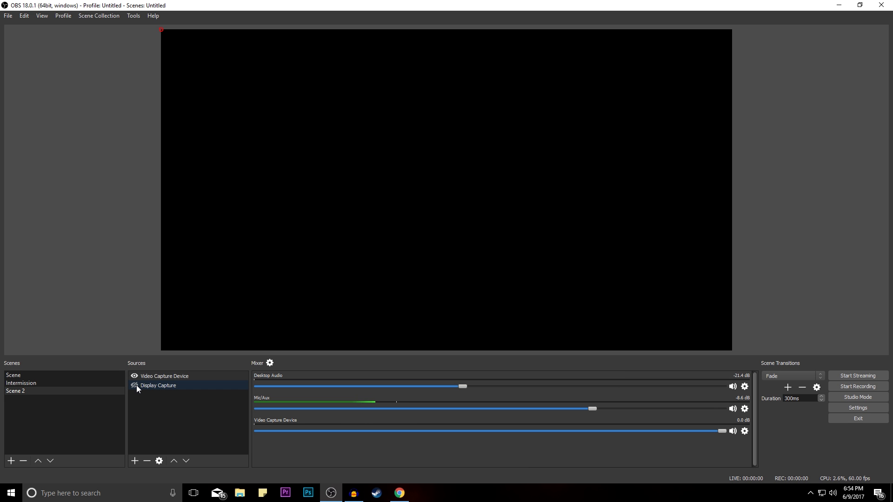
Step: Make the Display Capture source visible in the preview
click(134, 384)
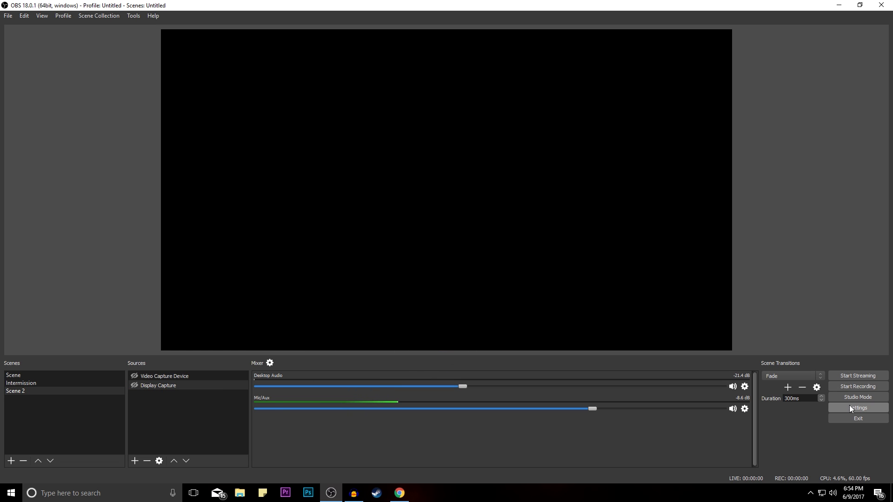
Step: In Settings, confirm the stream service remains YouTube / YouTube Gaming
click(849, 407)
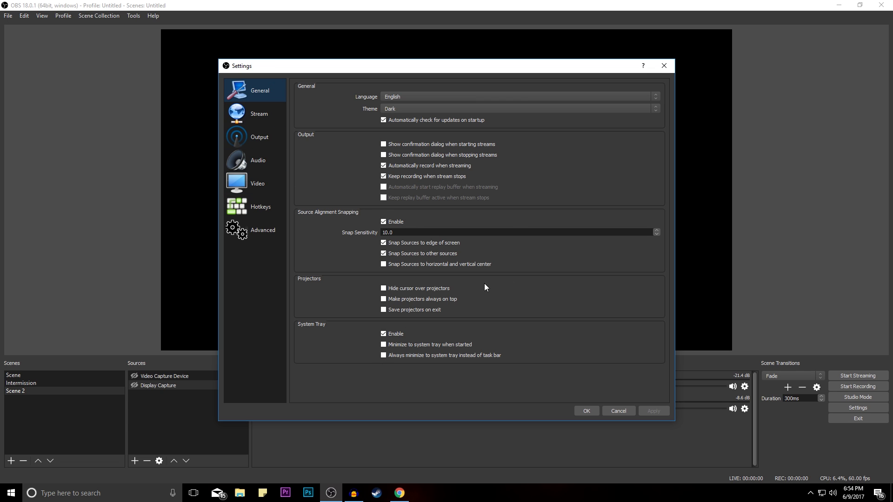
click(278, 116)
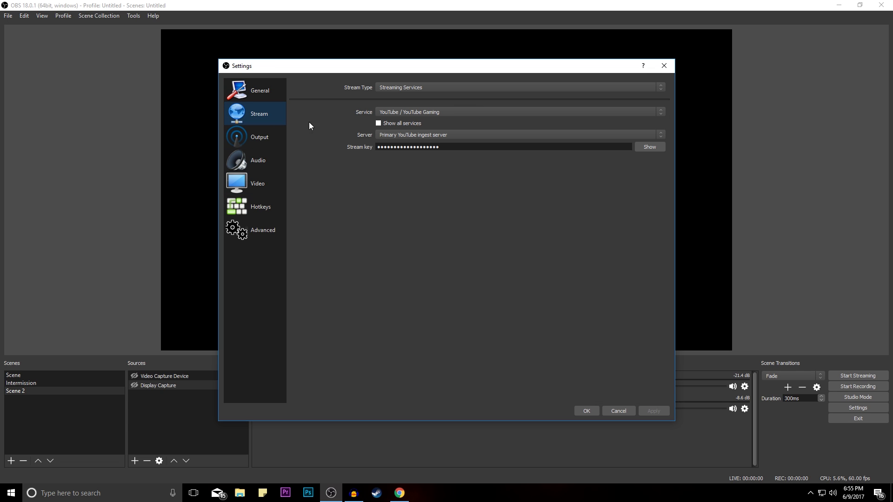
click(459, 86)
click(458, 87)
click(436, 111)
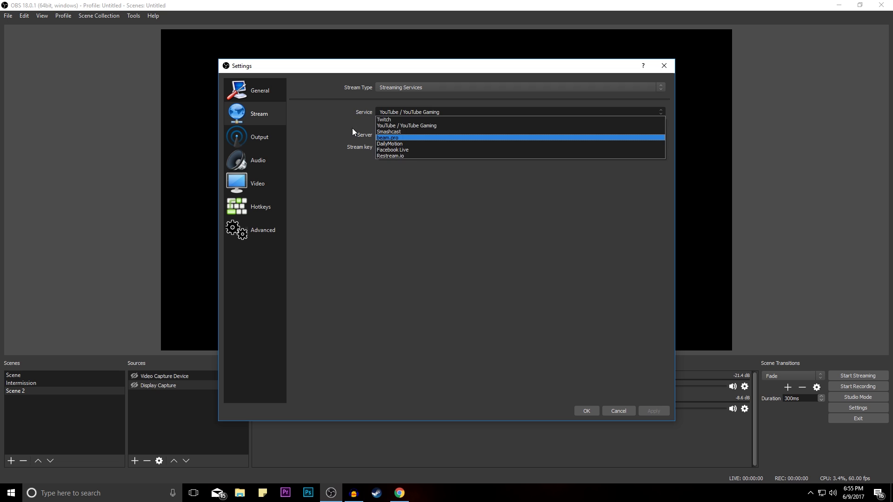
click(394, 112)
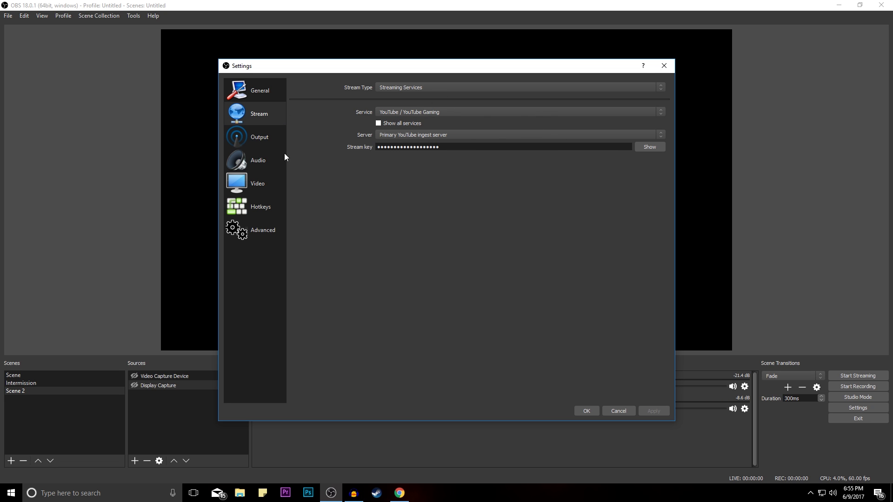
click(259, 146)
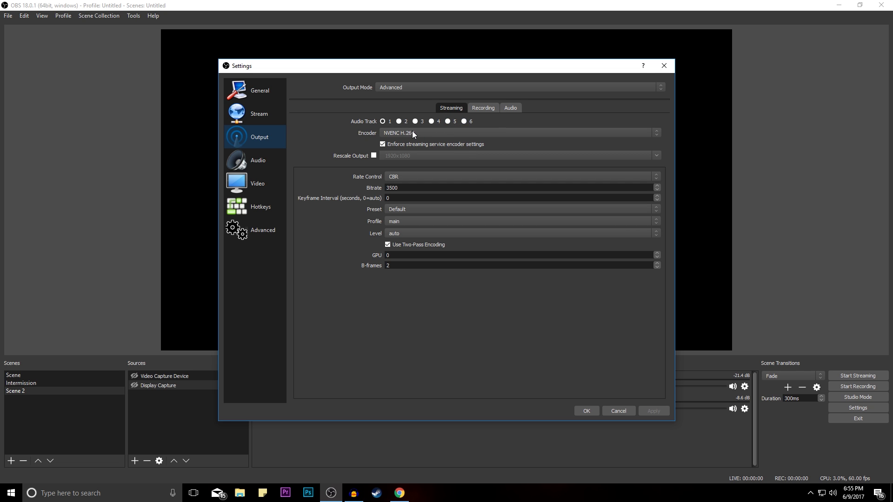
Step: Keep the streaming encoder at NVENC H.264 and rate control at CBR
click(387, 133)
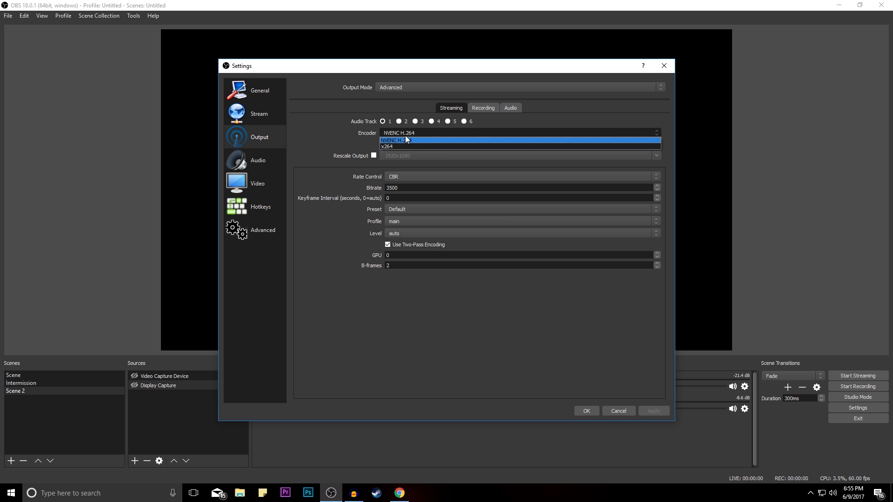
click(406, 139)
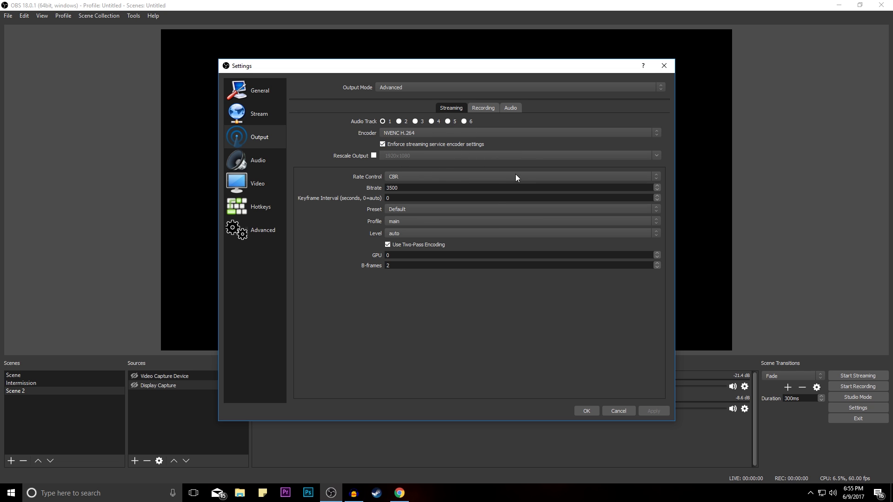
click(437, 132)
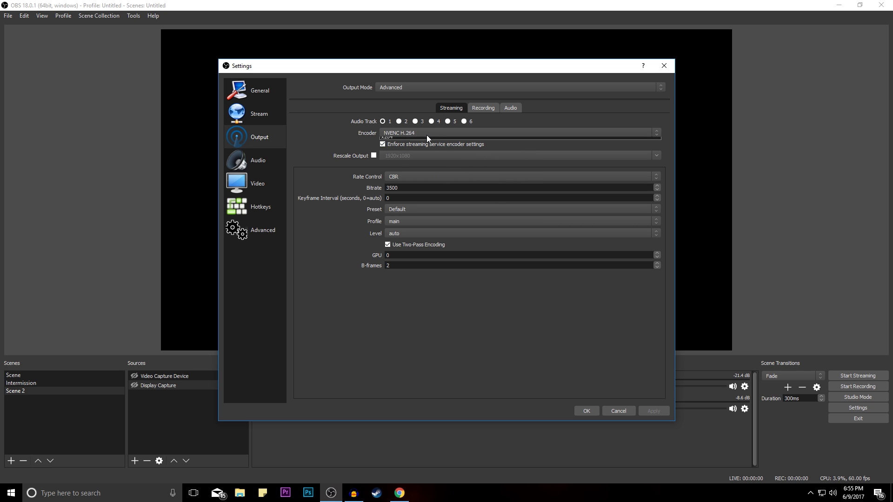
click(402, 135)
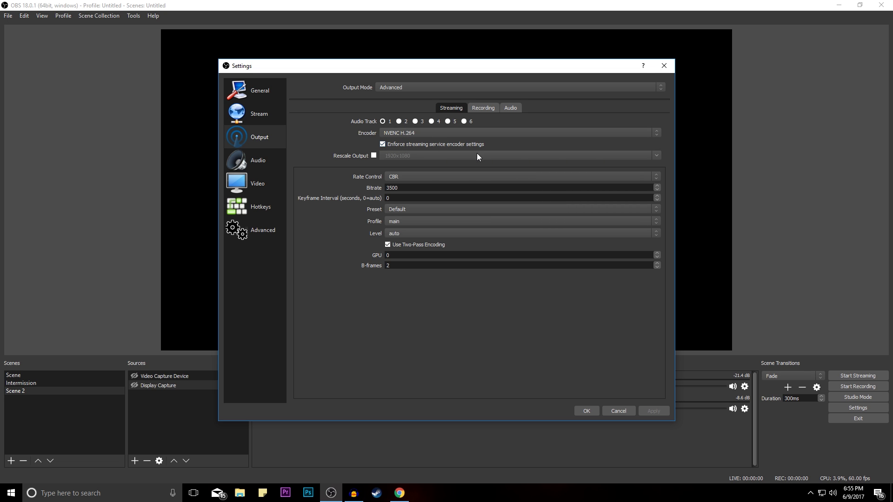
click(417, 135)
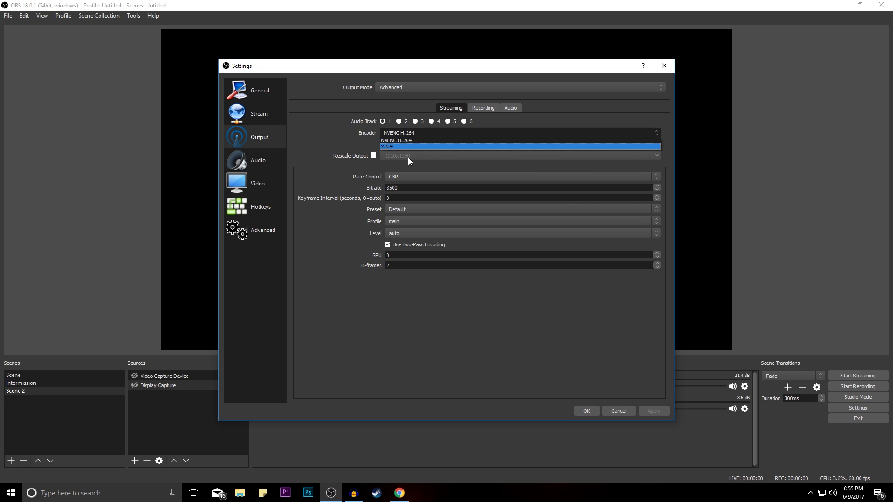
click(414, 139)
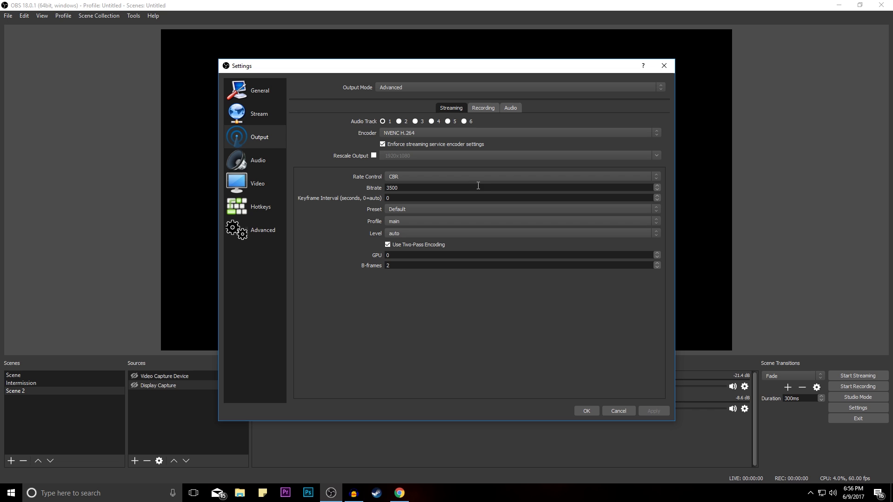
click(453, 176)
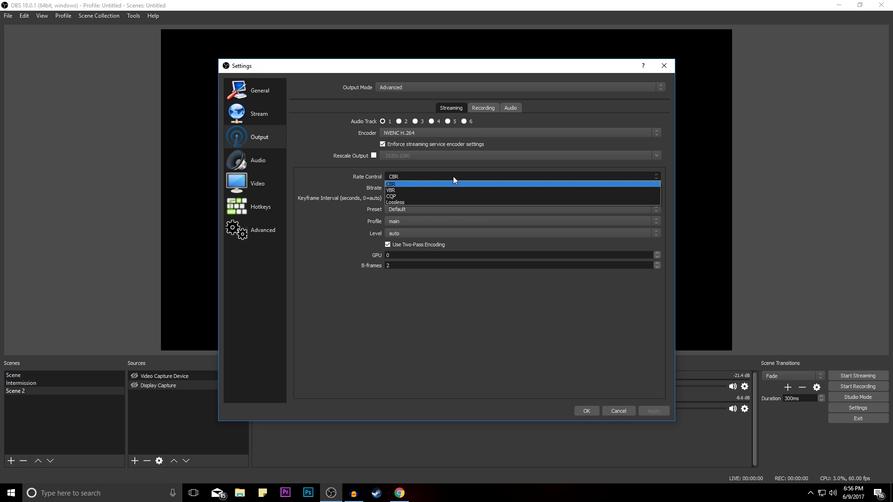
click(452, 176)
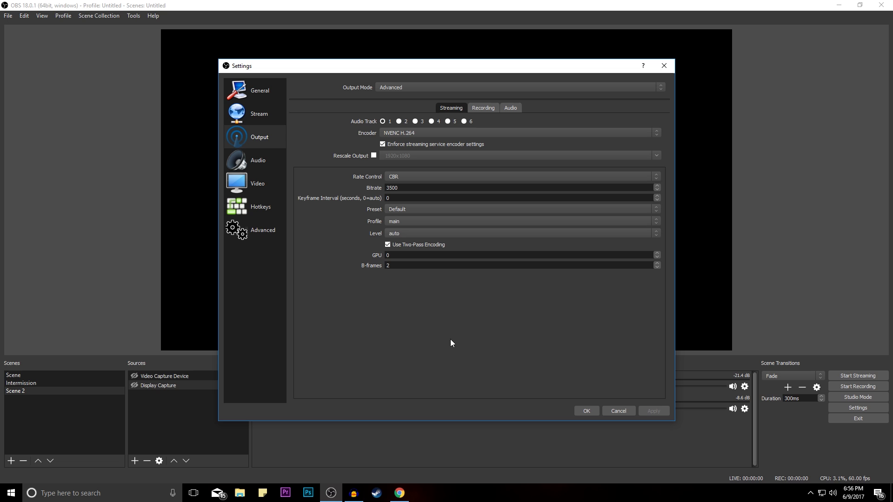
Step: Compare the 12.02 Mbps Speedtest upload with Google's 12 Mbps = 12000 kbps conversion
click(399, 493)
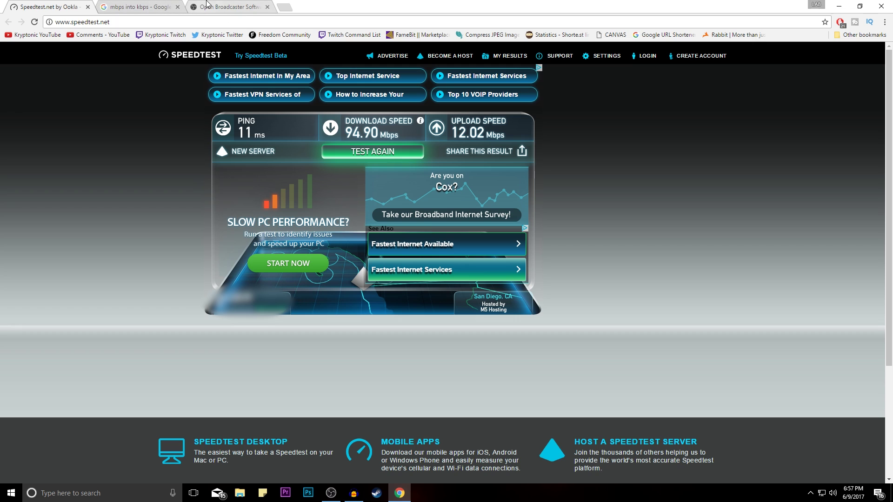
click(154, 4)
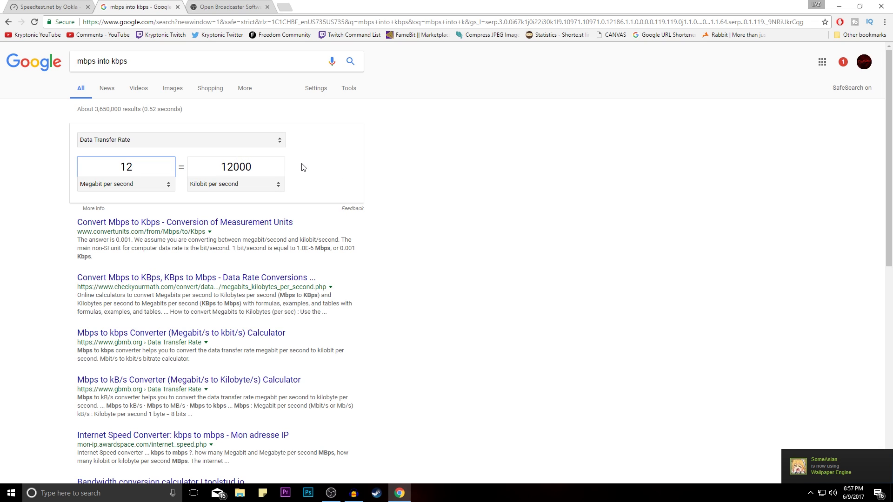
Step: Return to the OBS Stream Settings Estimator page in the browser
click(229, 6)
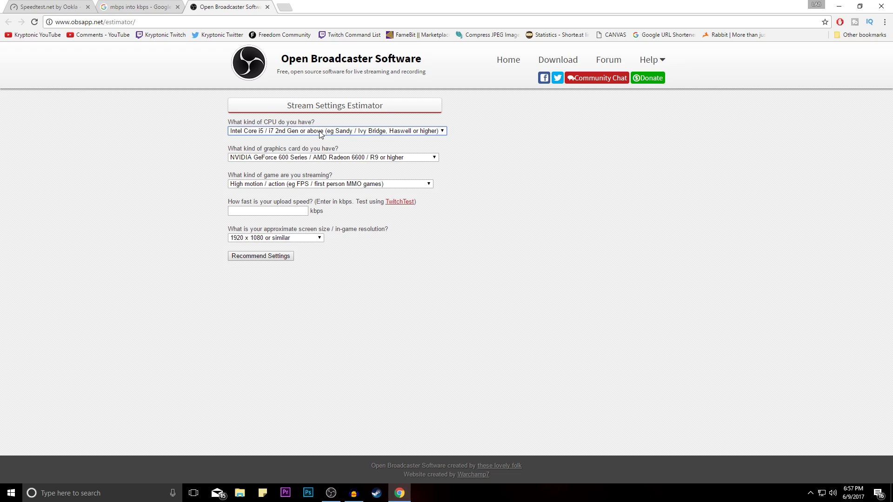
Step: Keep the Intel Core i5/i7 2nd Gen CPU and GeForce 600 Series GPU choices
click(373, 131)
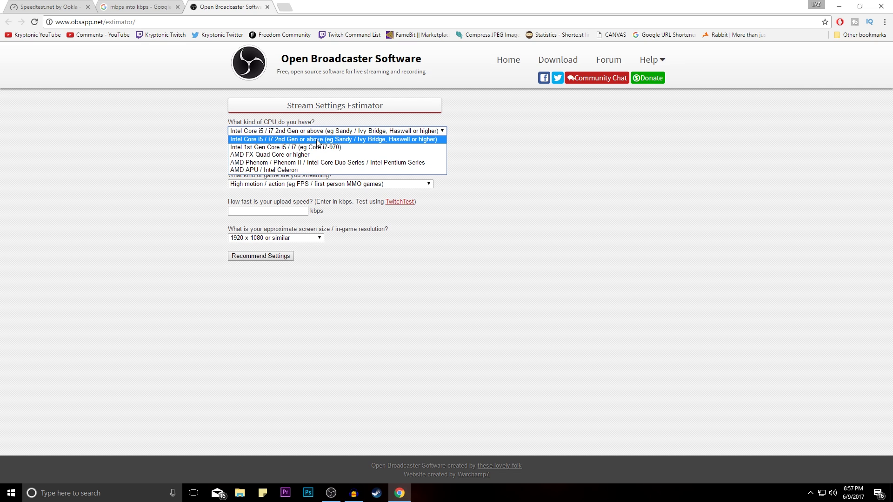
click(331, 132)
click(309, 160)
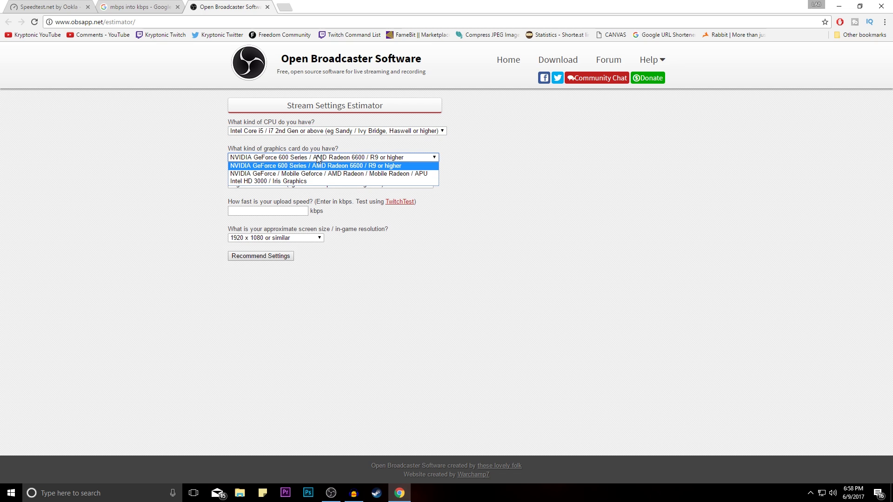
click(318, 160)
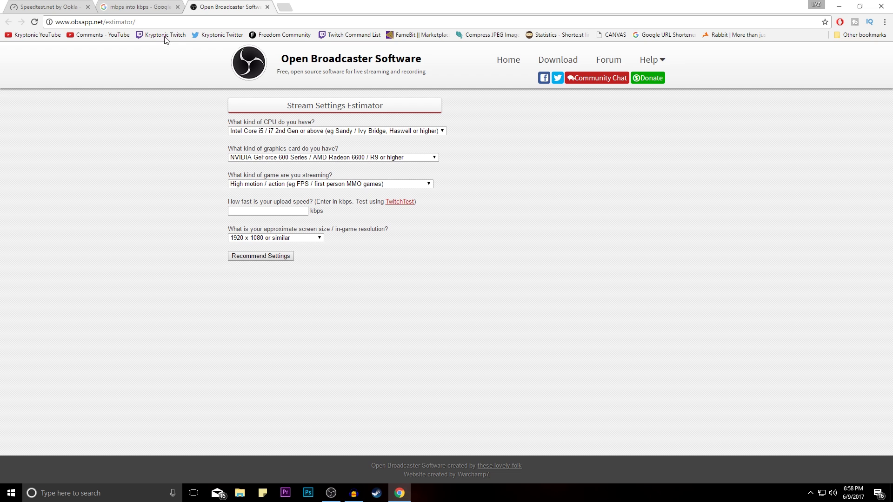
click(163, 3)
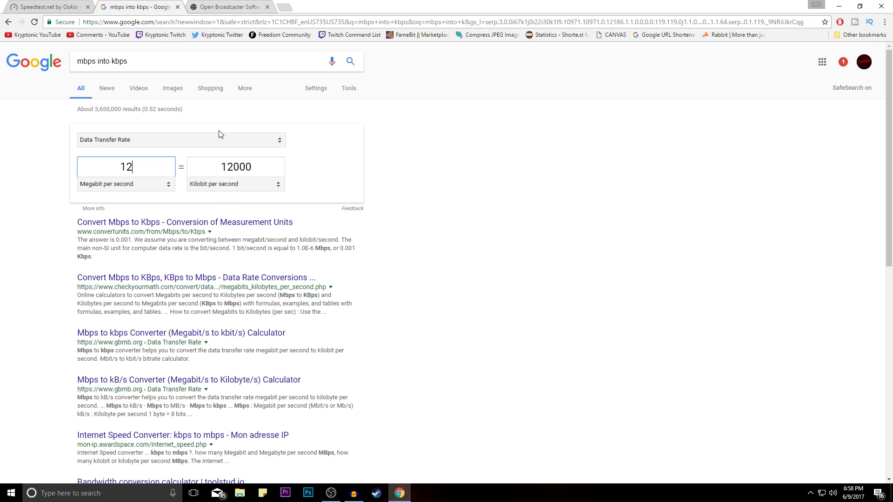
click(221, 4)
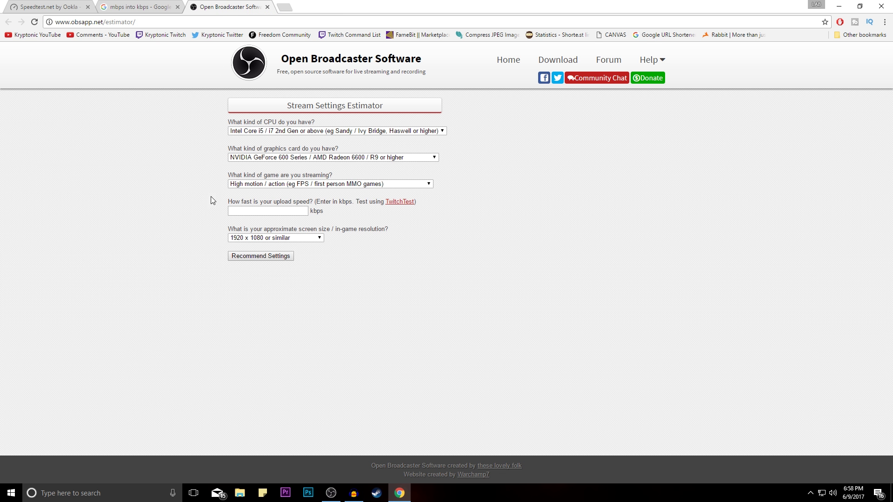
Step: Enter 12000 kbps upload at 1920 x 1080 and request recommended settings
click(253, 209)
text(12000)
click(251, 239)
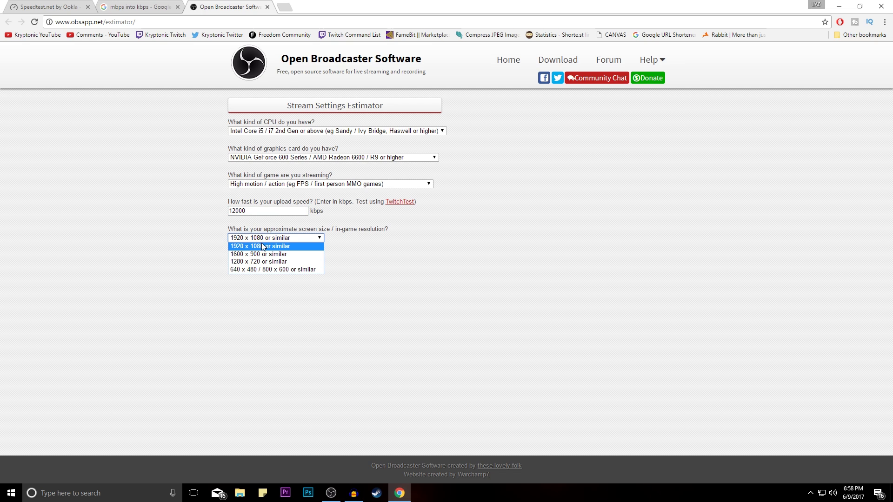
click(263, 243)
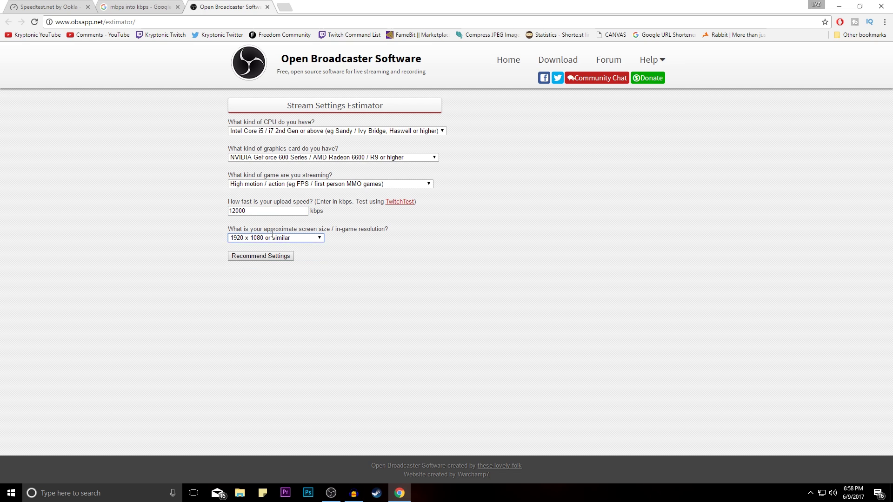
click(276, 259)
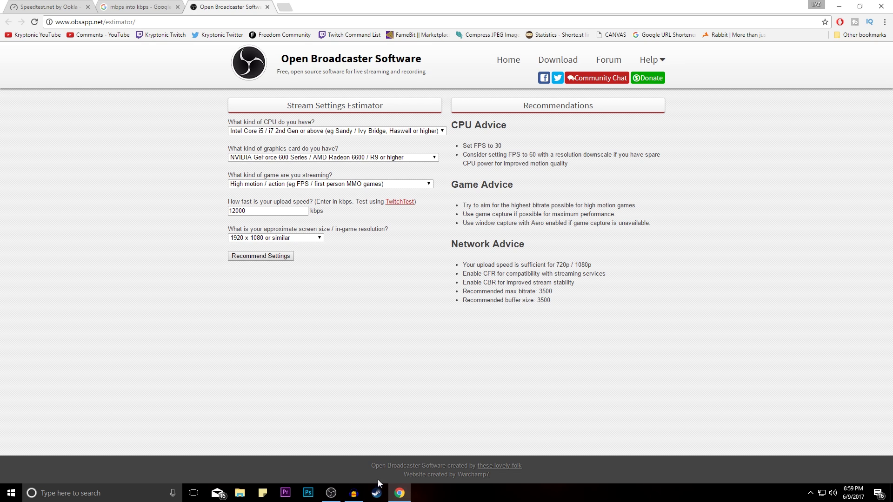
Step: Review OBS Audio and Video settings, keeping Bicubic downscaling and 1920x1080 output
click(330, 493)
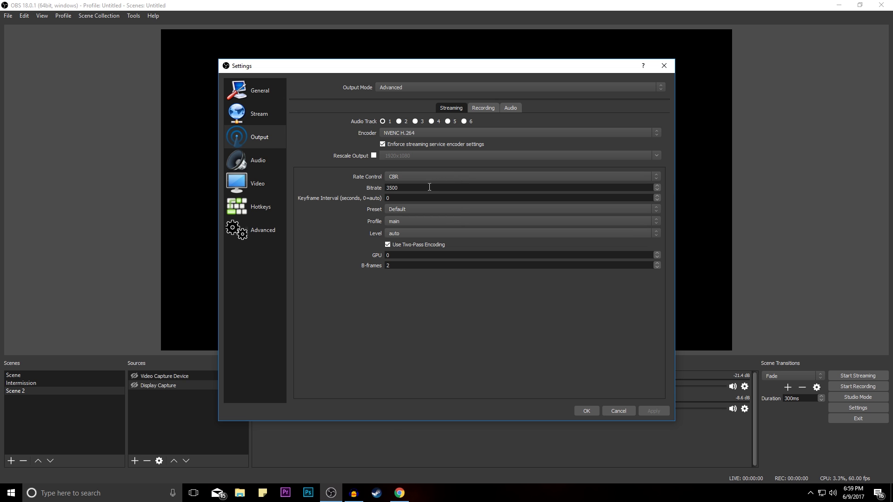
click(254, 163)
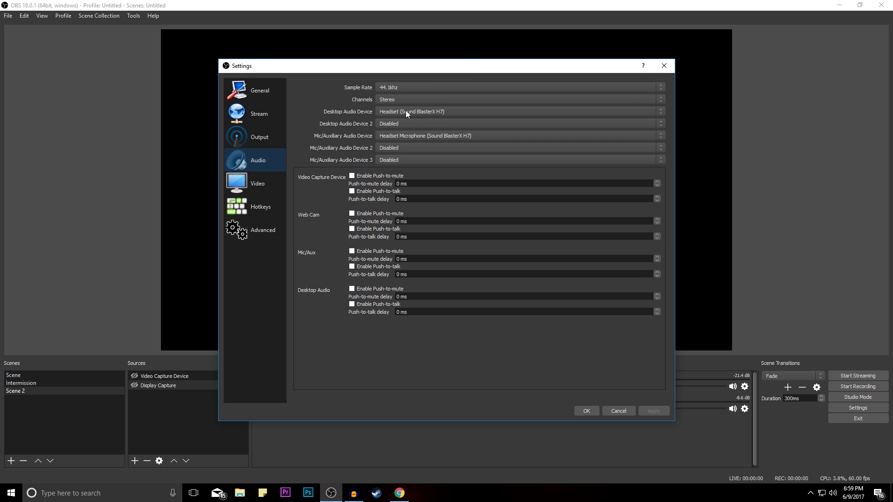
click(257, 185)
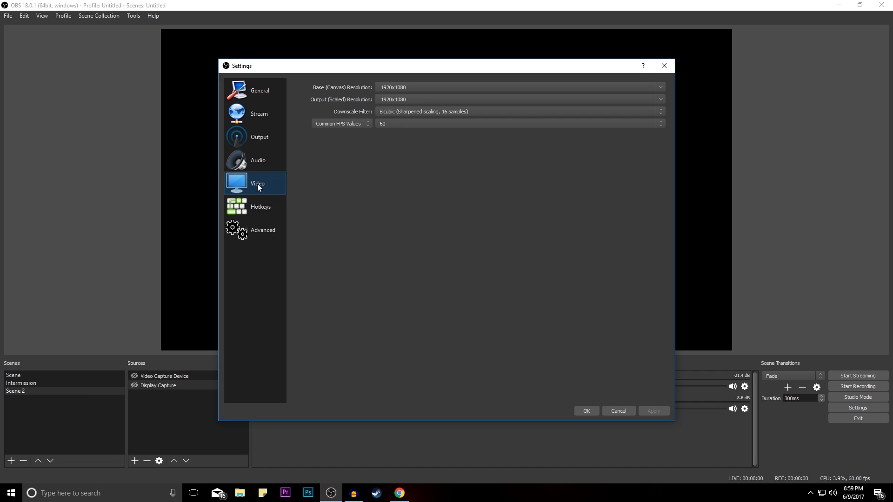
click(397, 113)
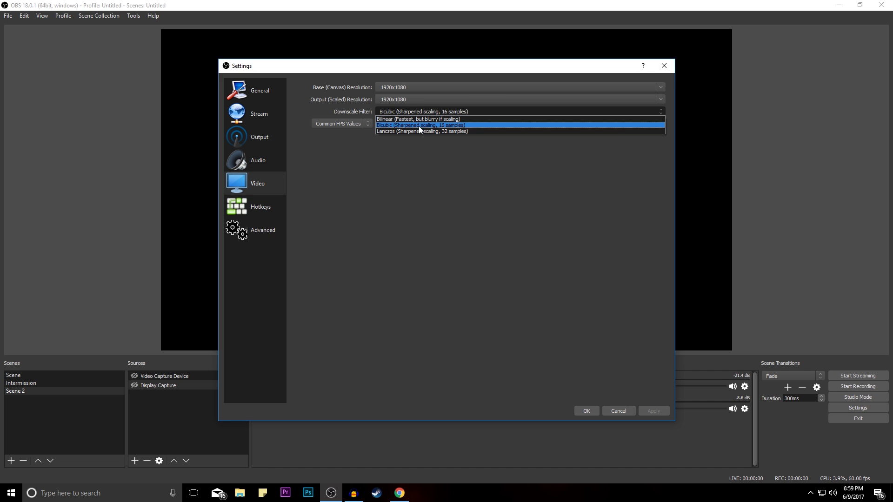
click(444, 124)
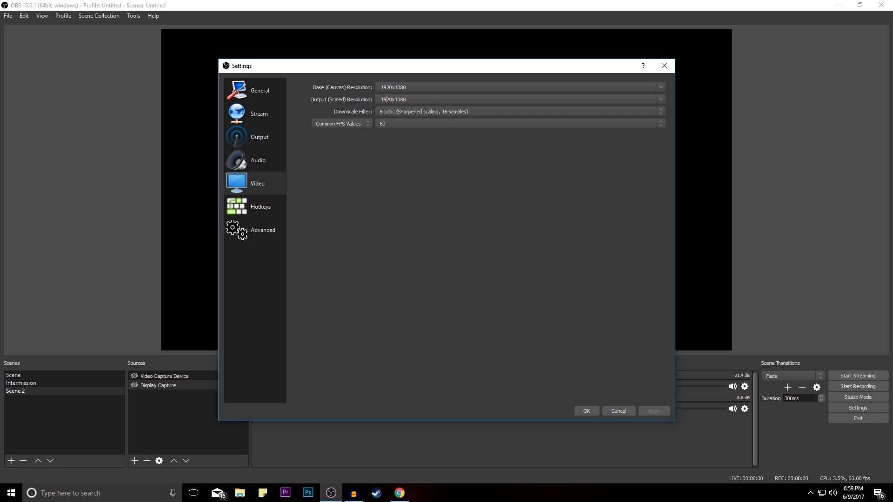
click(548, 97)
Step: Review the hotkey bindings, then leave Advanced process priority at Normal
click(264, 208)
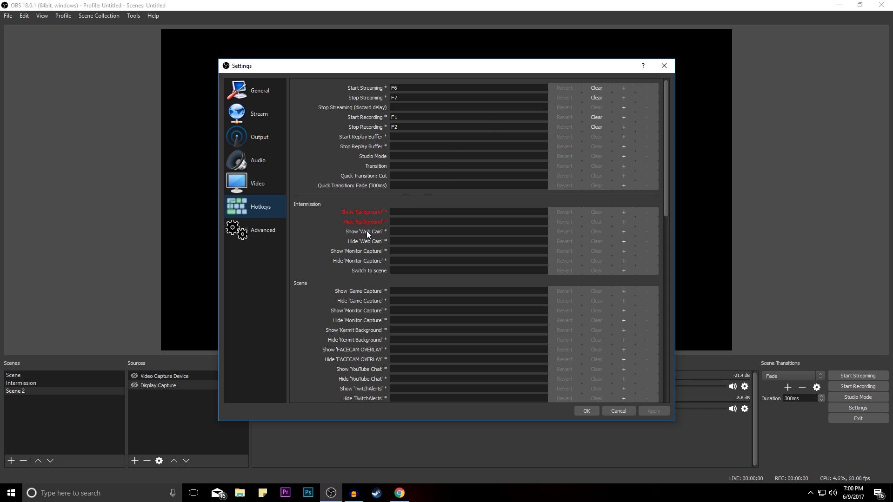
click(272, 230)
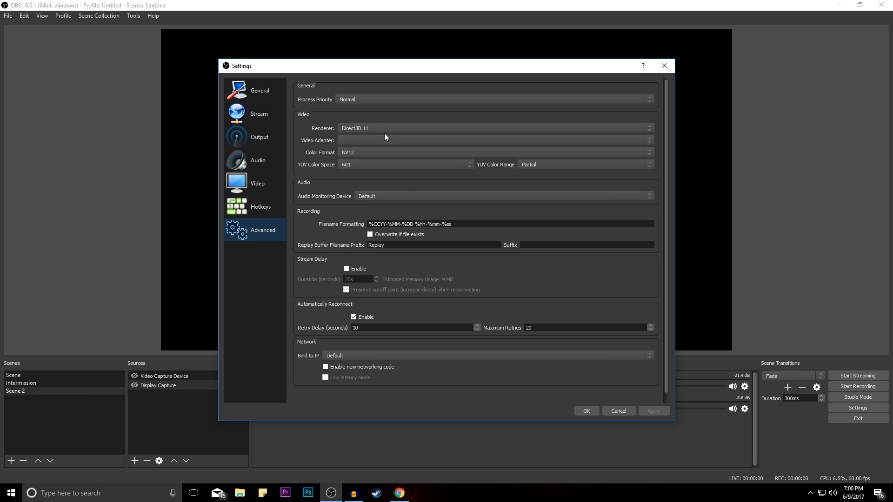
click(379, 103)
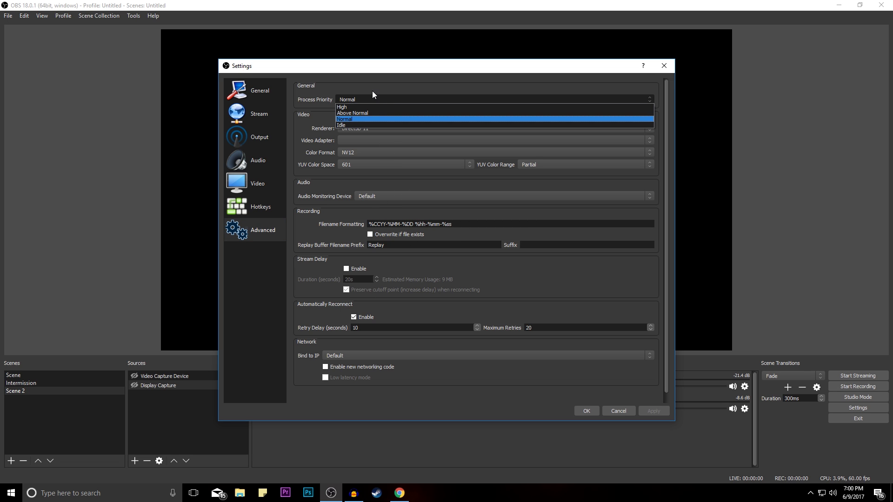
click(370, 96)
click(373, 97)
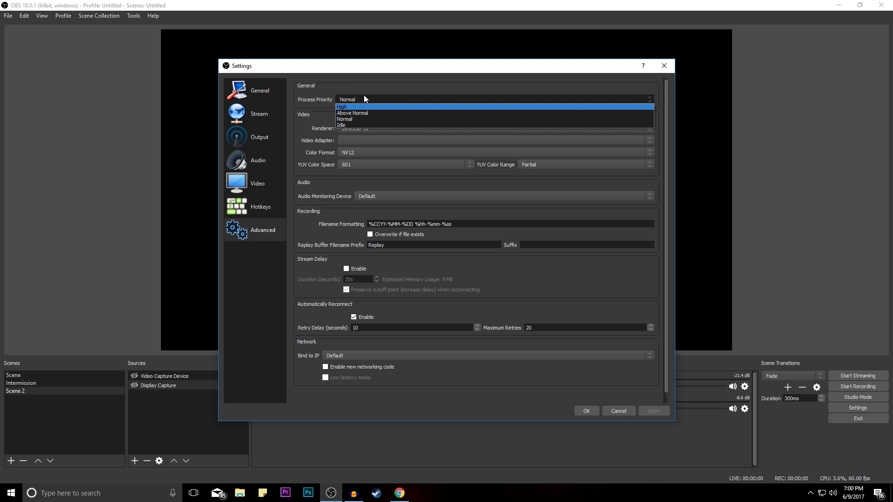
click(364, 99)
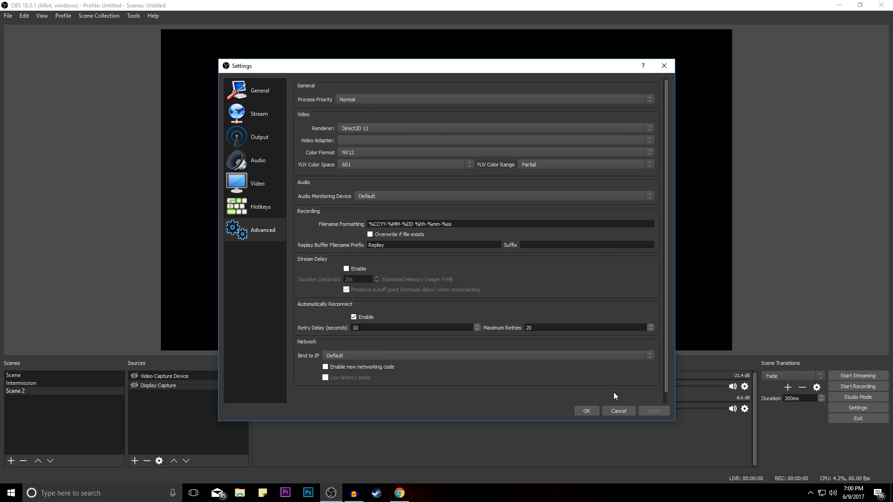
Step: Save the settings and return to the main OBS window
click(587, 411)
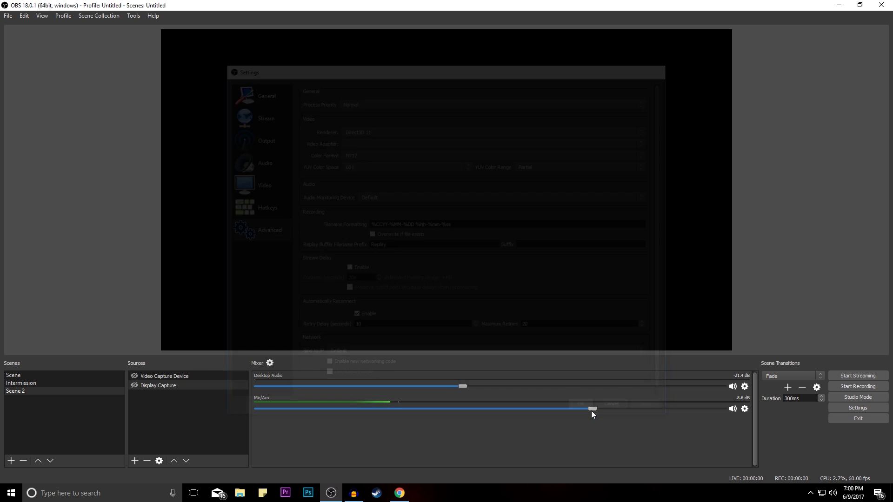